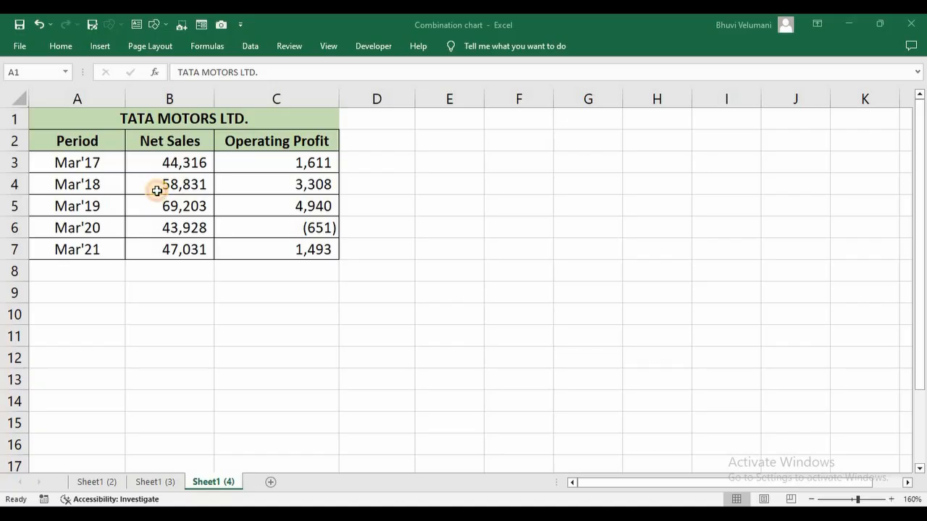
# Insert a doughnut chart from the headers and the Mar'17 and Mar'18 rows (A2:C4).
pyautogui.press('F2')
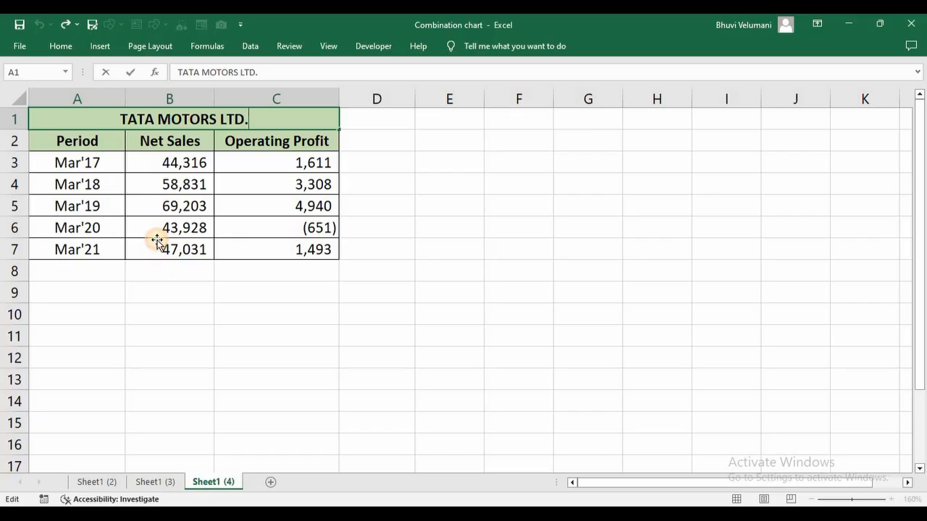
pyautogui.click(156, 240)
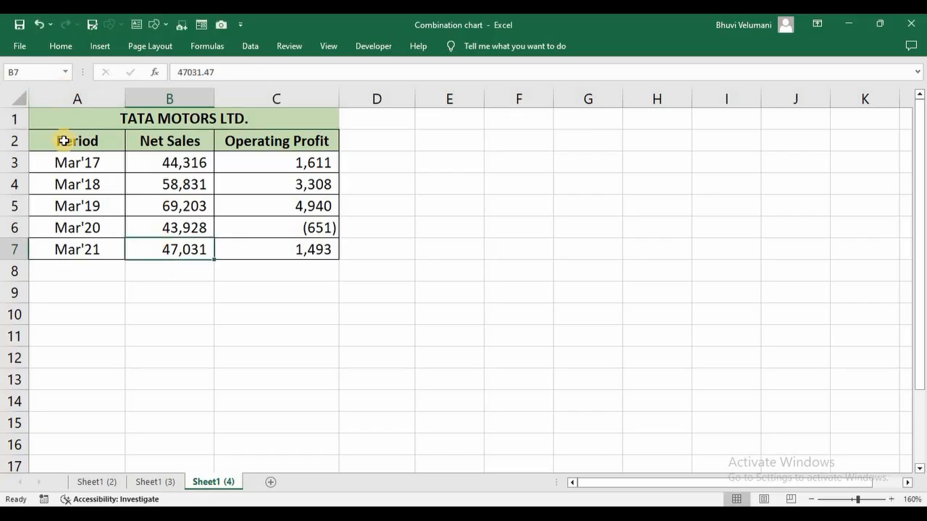
pyautogui.moveTo(64, 140); pyautogui.dragTo(296, 180)
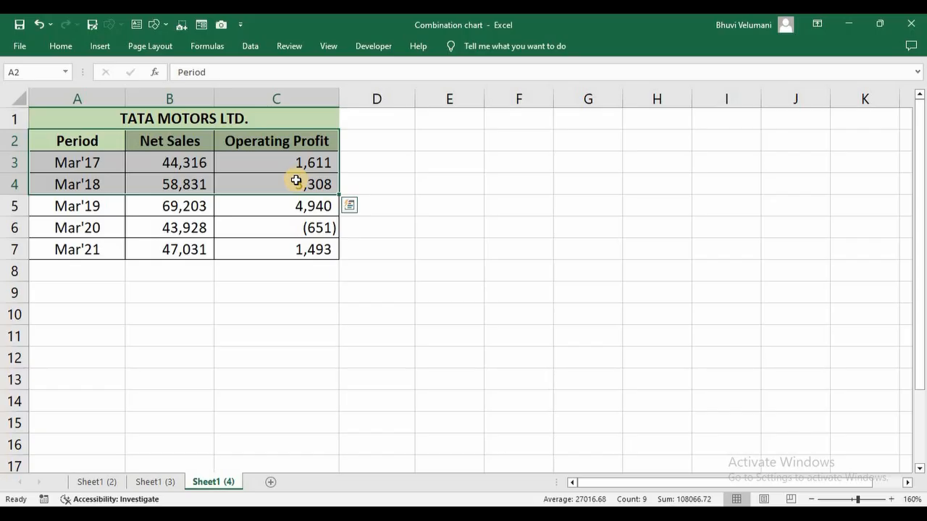
pyautogui.press('alt')
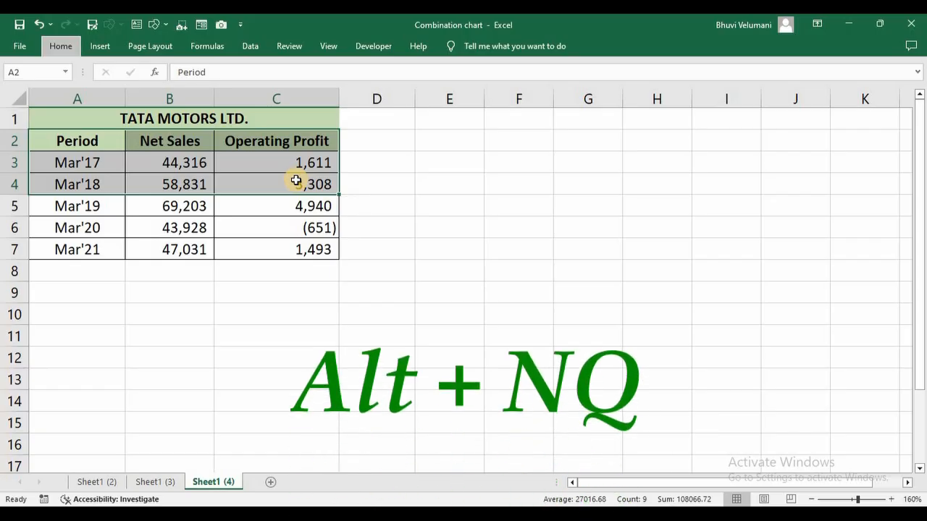
pyautogui.press('n')
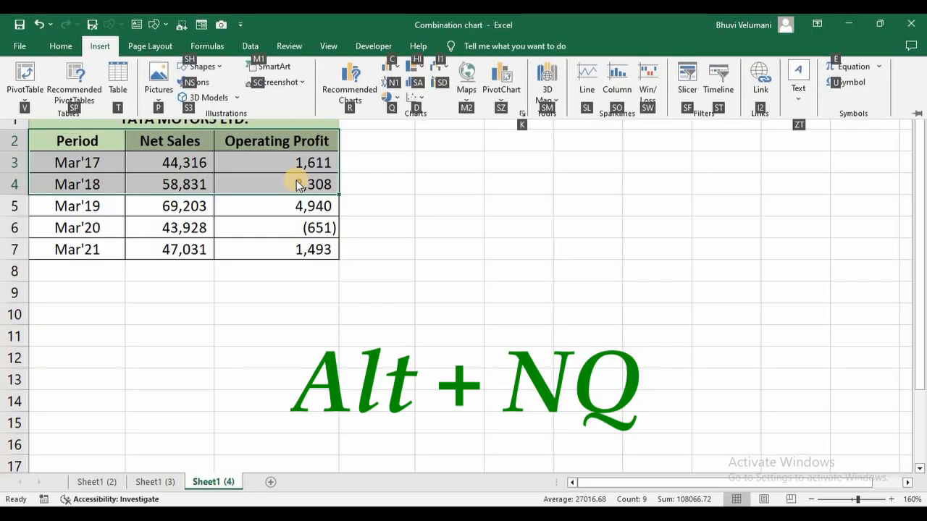
pyautogui.press('q')
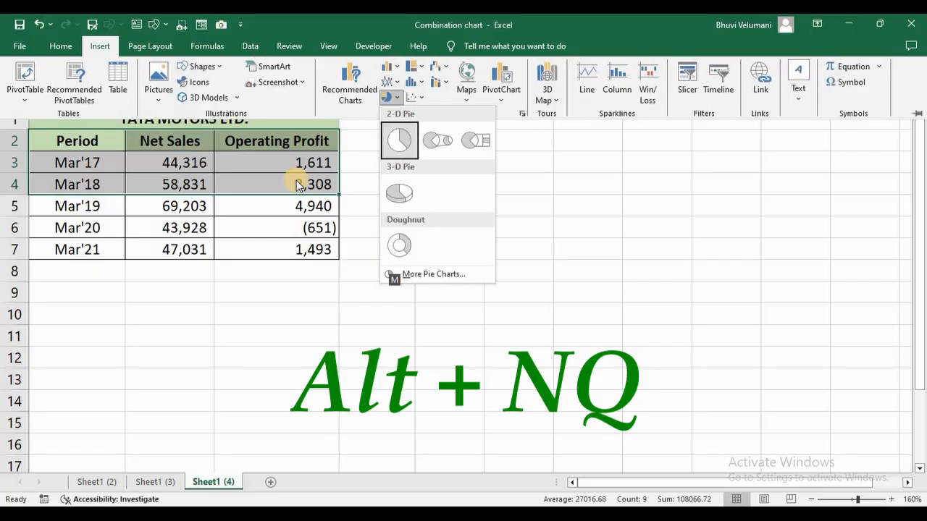
pyautogui.click(400, 246)
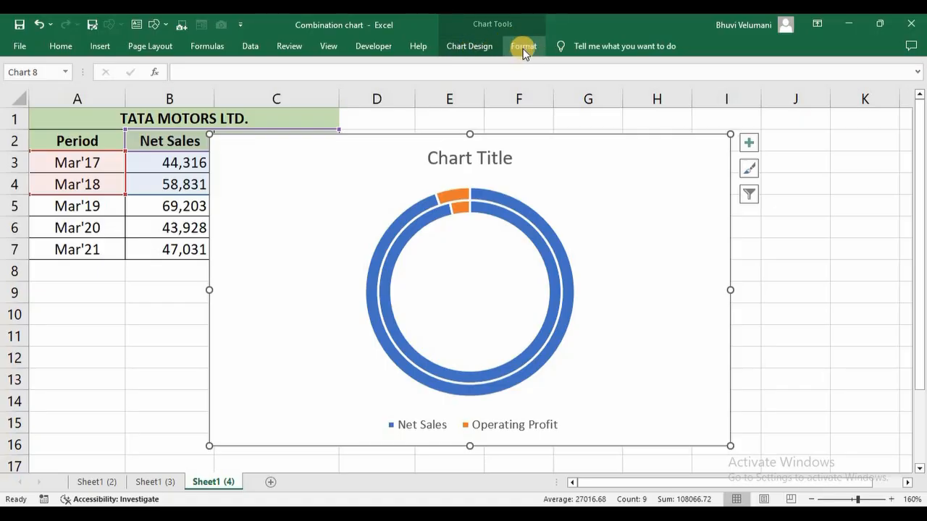
# Apply the third chart style, with a grey gradient background and dark percentage labels, to the doughnut chart.
pyautogui.click(474, 46)
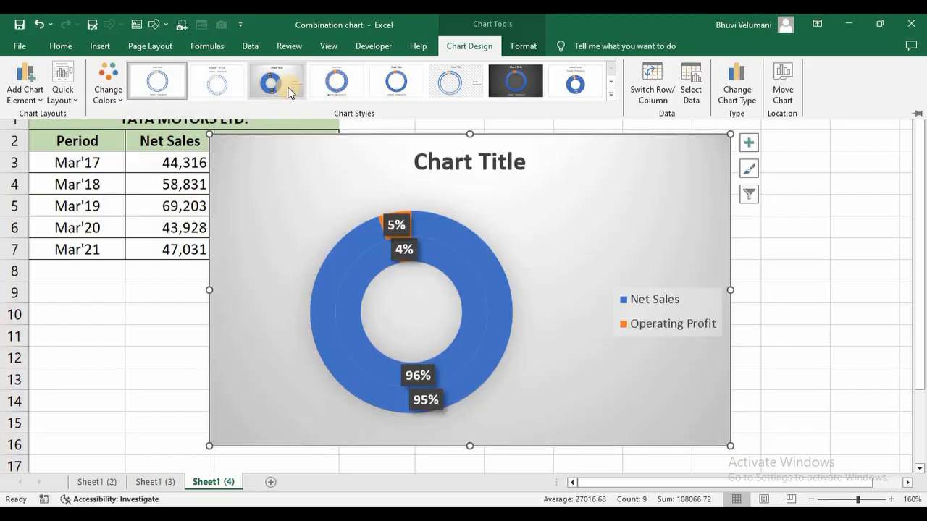
pyautogui.click(288, 92)
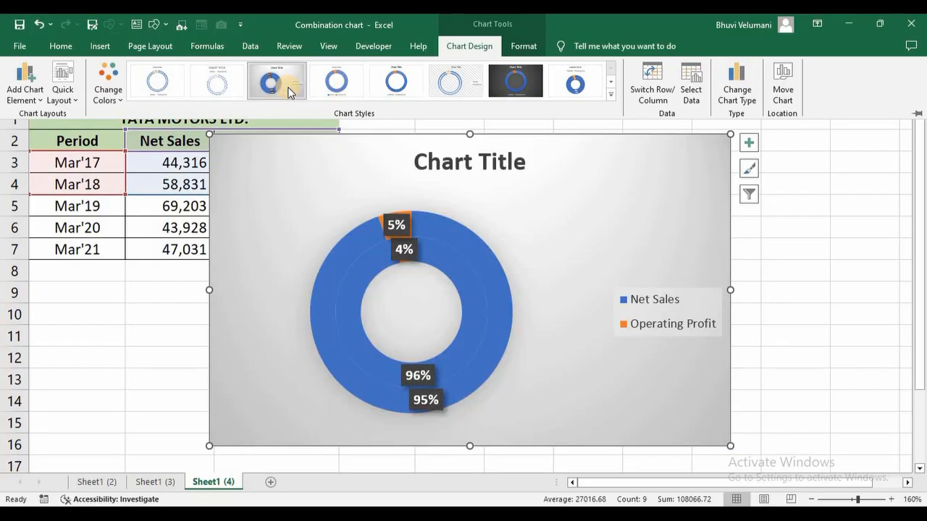
pyautogui.click(382, 268)
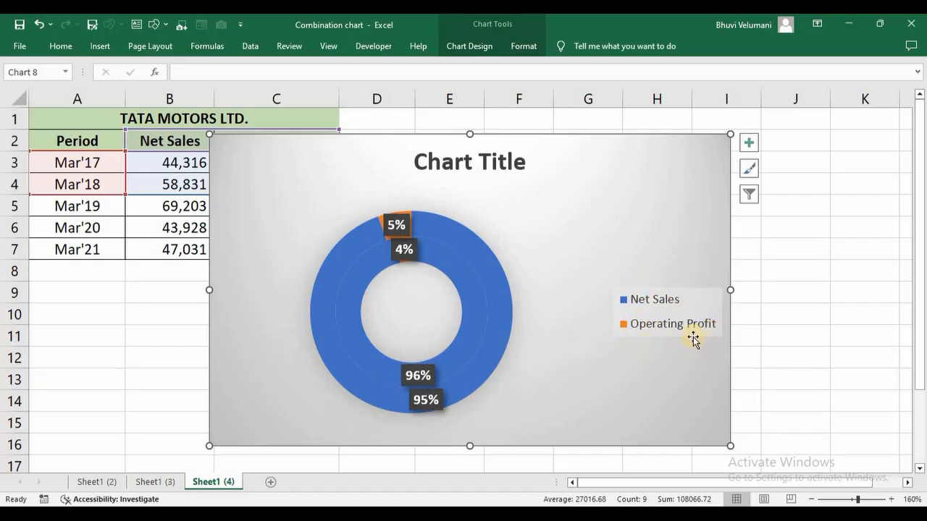
# Shift the chart toward column D and select its outer and inner rings to check which period each one plots.
pyautogui.click(463, 323)
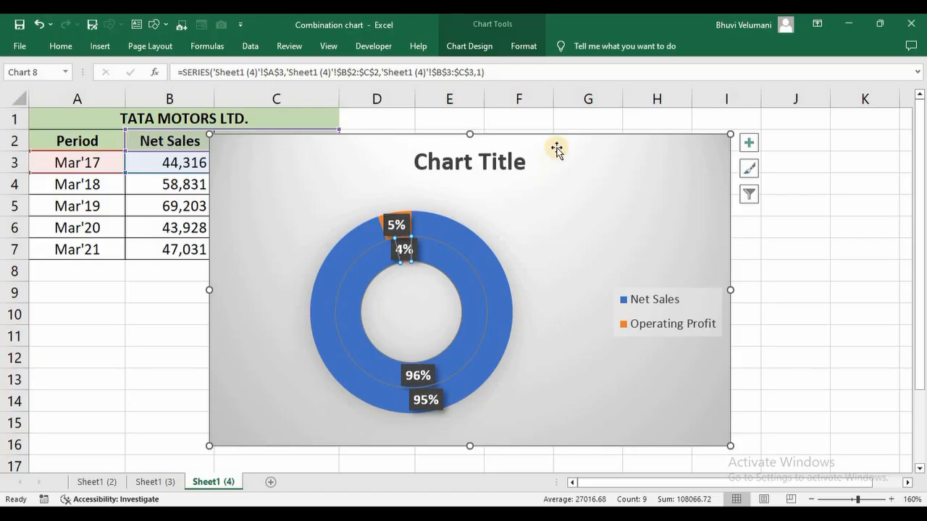
pyautogui.moveTo(556, 148); pyautogui.dragTo(671, 140)
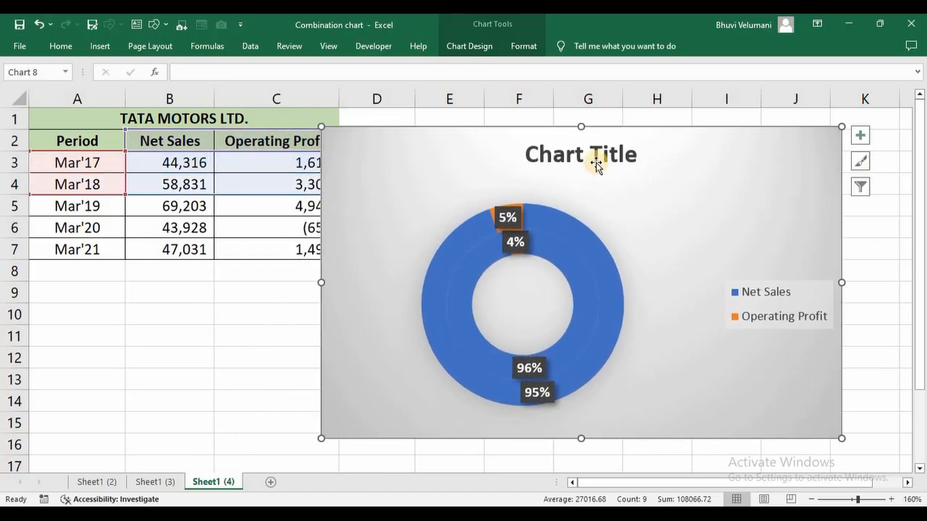
pyautogui.click(558, 218)
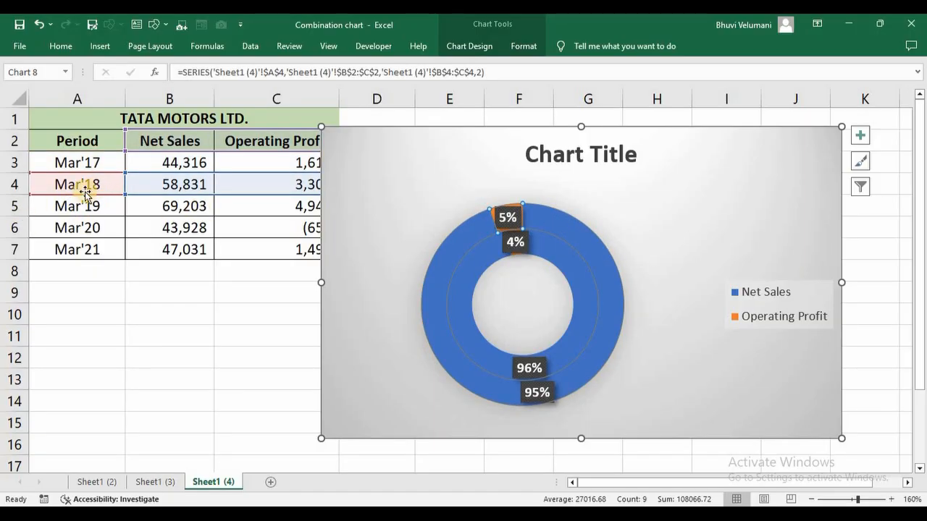
pyautogui.click(574, 262)
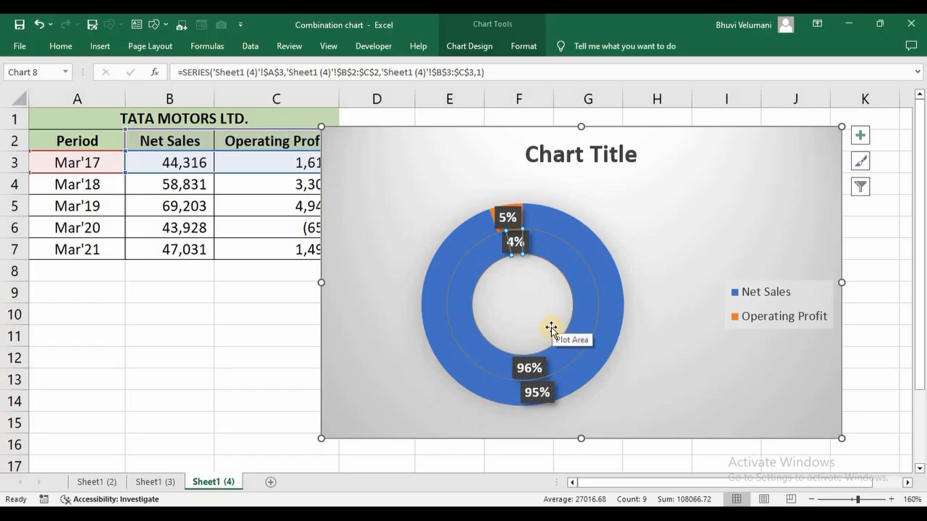
pyautogui.click(581, 251)
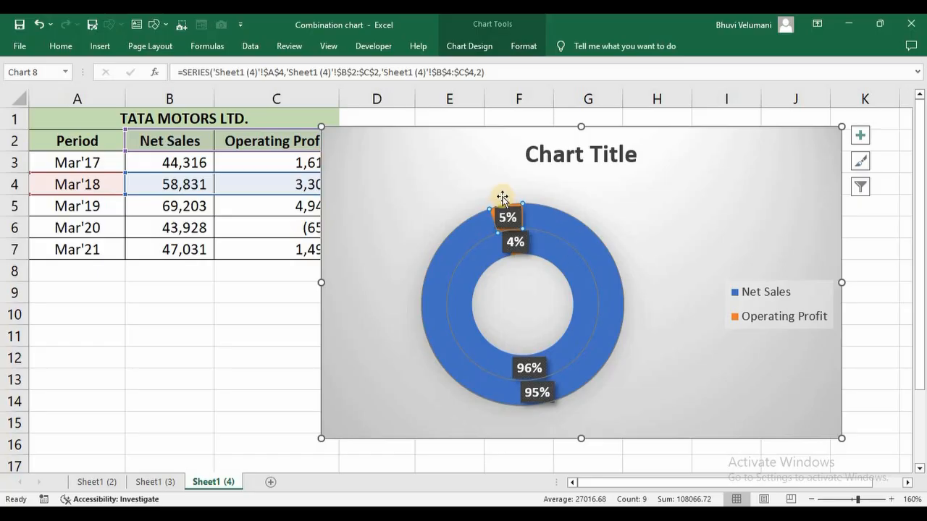
# Narrow the chart to uncover the Operating Profit column and extend its data range down to the Mar'21 row.
pyautogui.moveTo(321, 126); pyautogui.dragTo(366, 123)
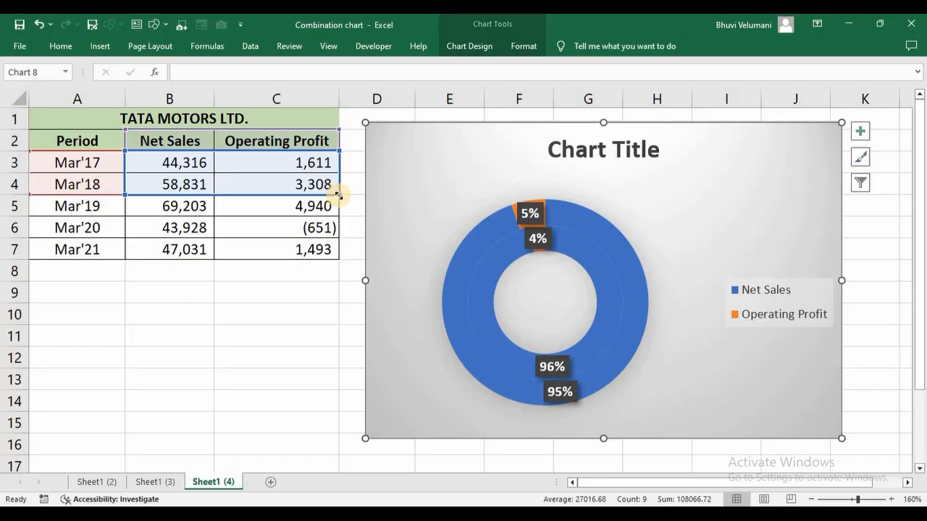
pyautogui.moveTo(338, 194); pyautogui.dragTo(338, 249)
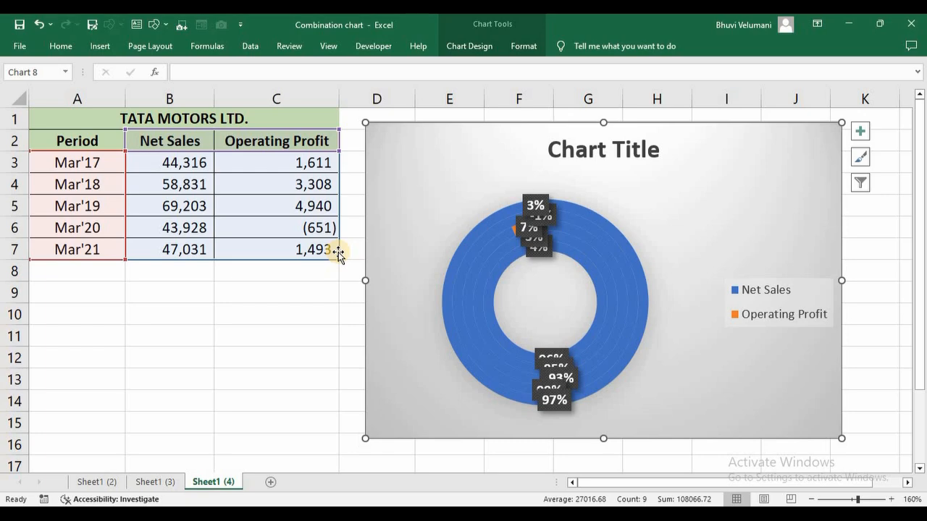
# Apply the quick layout that places the legend under the chart title and keeps the percentage labels.
pyautogui.click(467, 52)
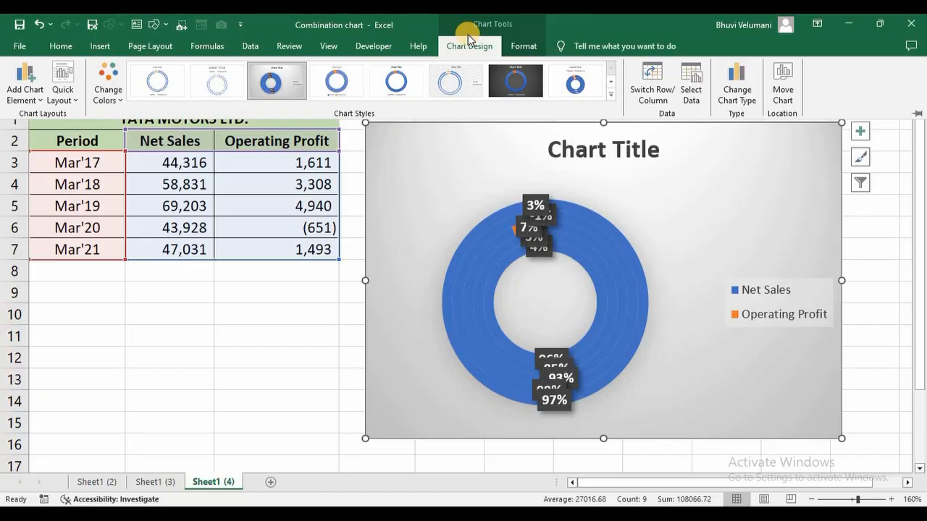
pyautogui.click(75, 102)
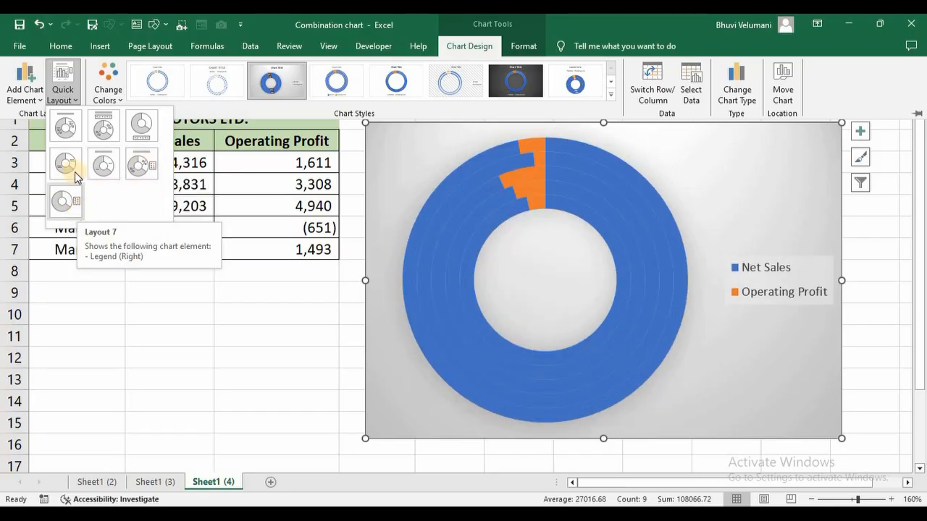
pyautogui.click(100, 131)
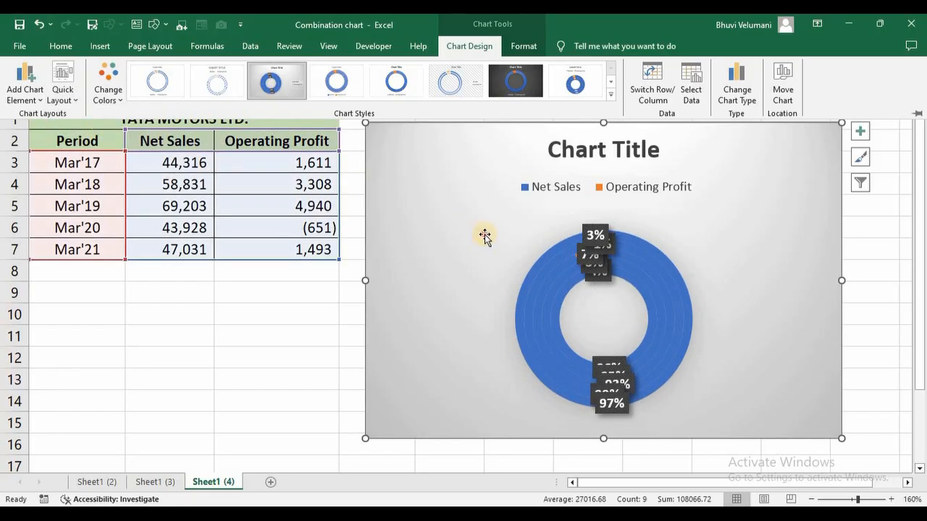
pyautogui.click(484, 237)
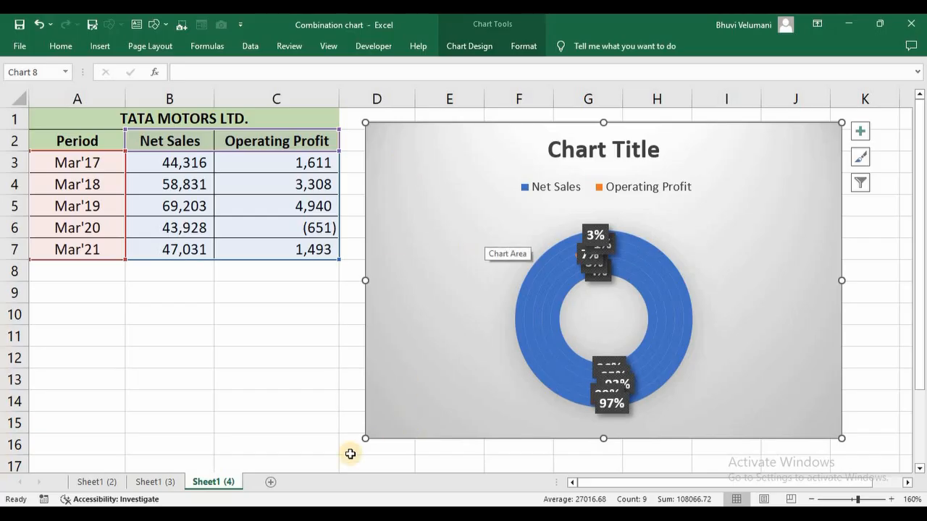
# Enlarge the doughnut chart by extending its two lower corners outward and downward.
pyautogui.moveTo(362, 438); pyautogui.dragTo(304, 482)
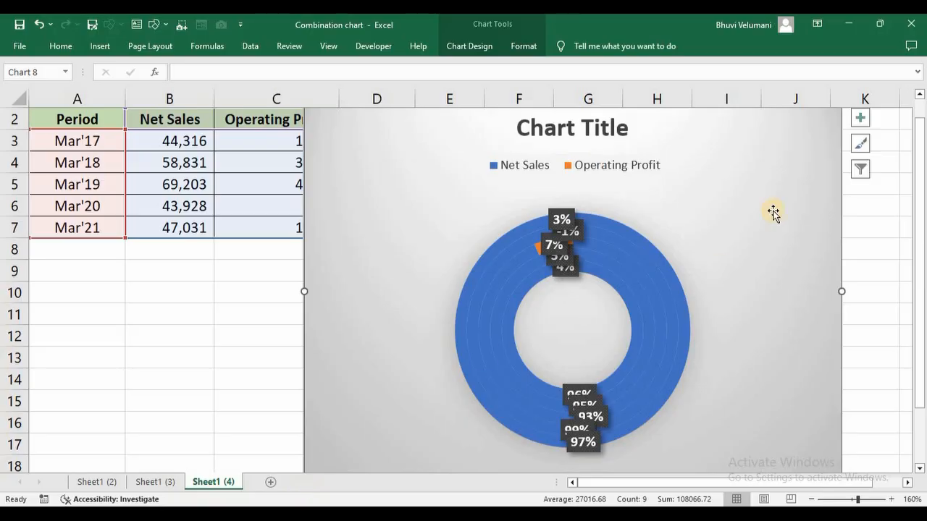
pyautogui.scroll(-2, 833, 320)
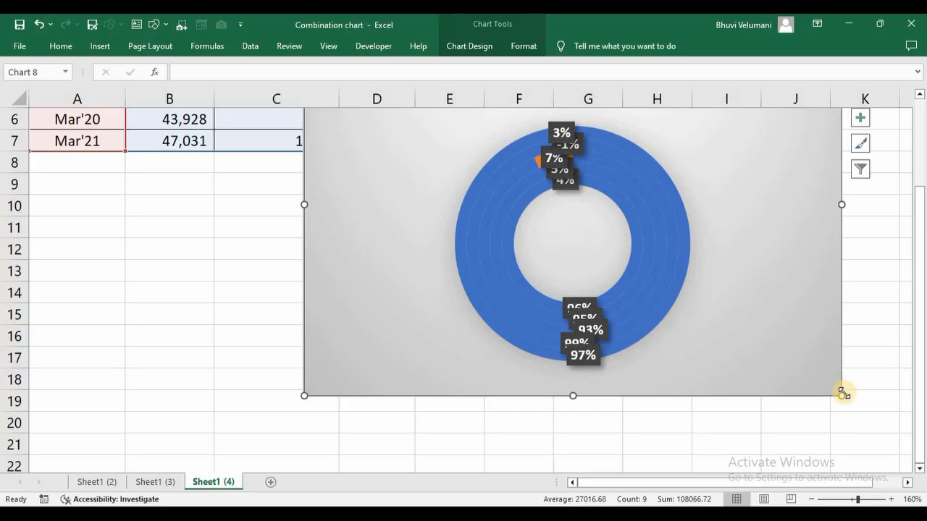
pyautogui.moveTo(843, 393); pyautogui.dragTo(865, 437)
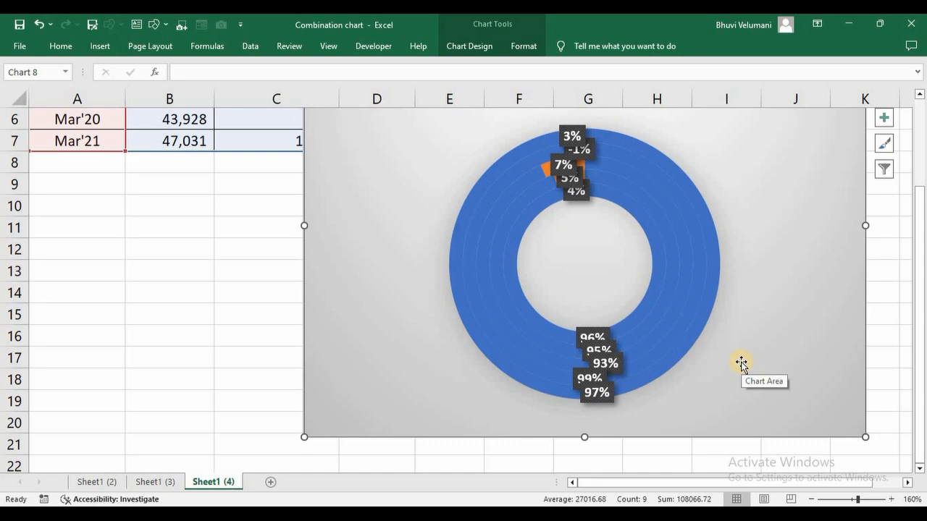
pyautogui.scroll(2, 740, 362)
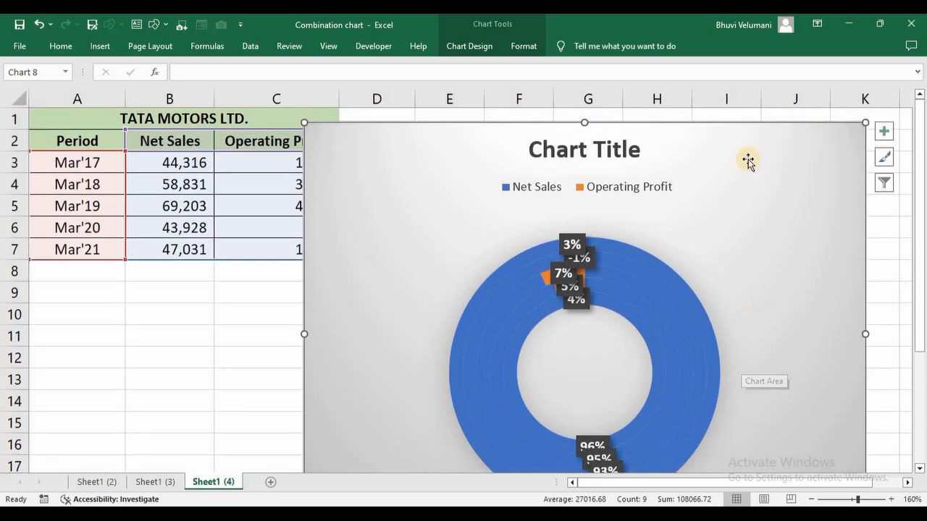
# Move the chart clear of the data table and reduce its data range to the Mar'17 through Mar'19 rows.
pyautogui.moveTo(430, 189); pyautogui.dragTo(472, 176)
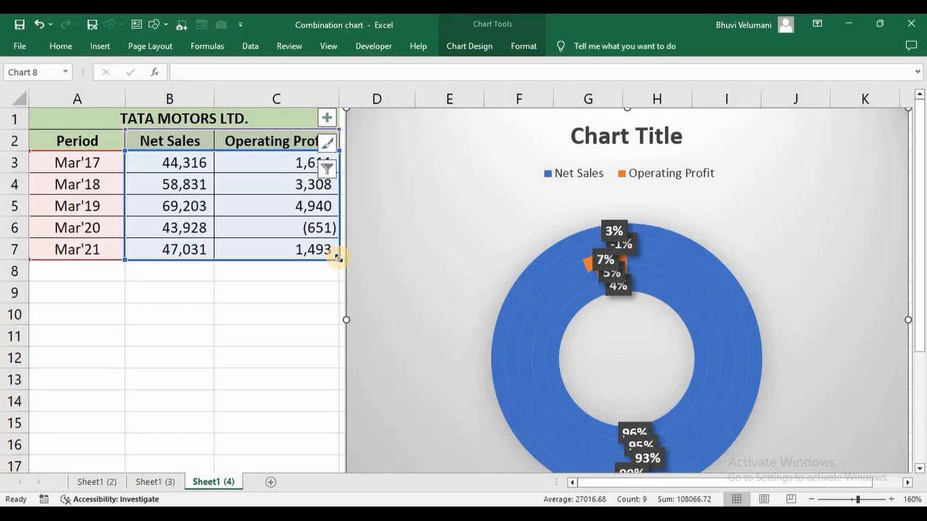
pyautogui.moveTo(337, 258); pyautogui.dragTo(337, 220)
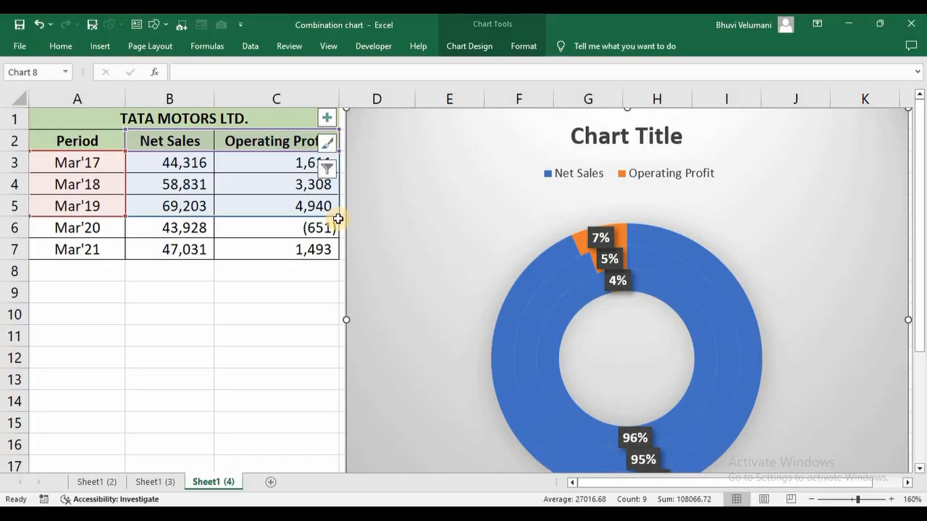
# Move the chart back over part of the Operating Profit column and review the whole three-ring doughnut.
pyautogui.moveTo(467, 244); pyautogui.dragTo(397, 215)
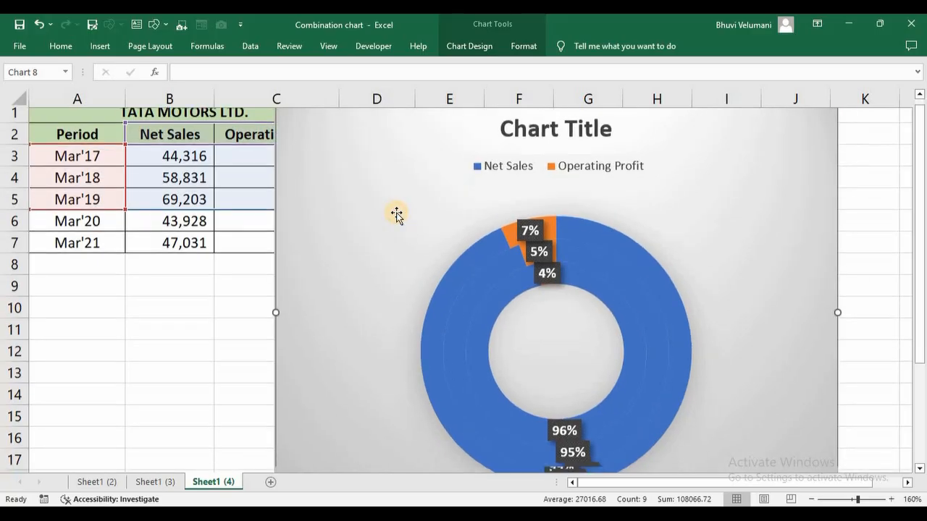
pyautogui.scroll(-1, 396, 214)
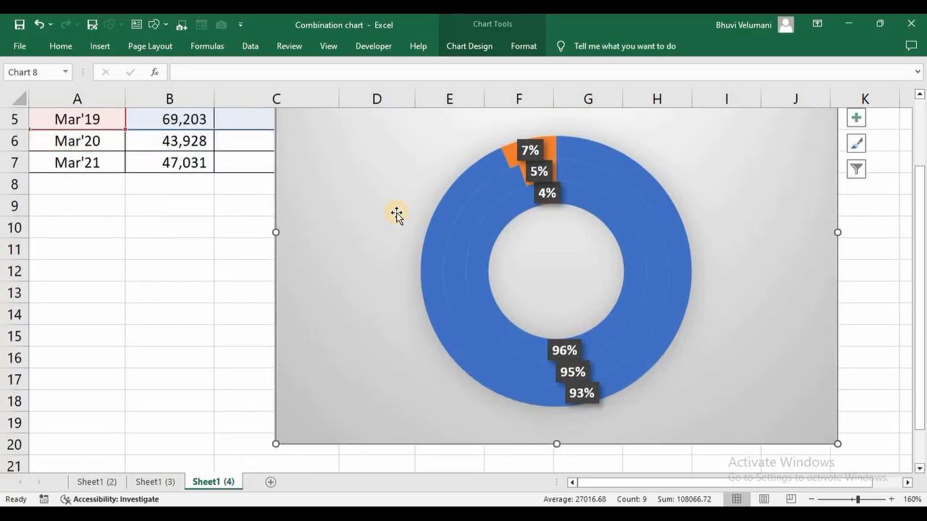
pyautogui.scroll(1, 396, 215)
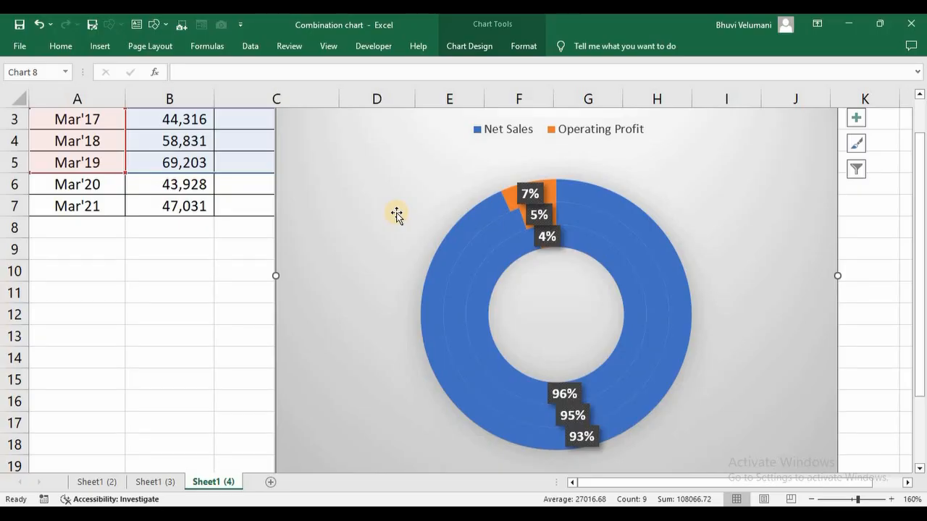
pyautogui.scroll(1, 397, 214)
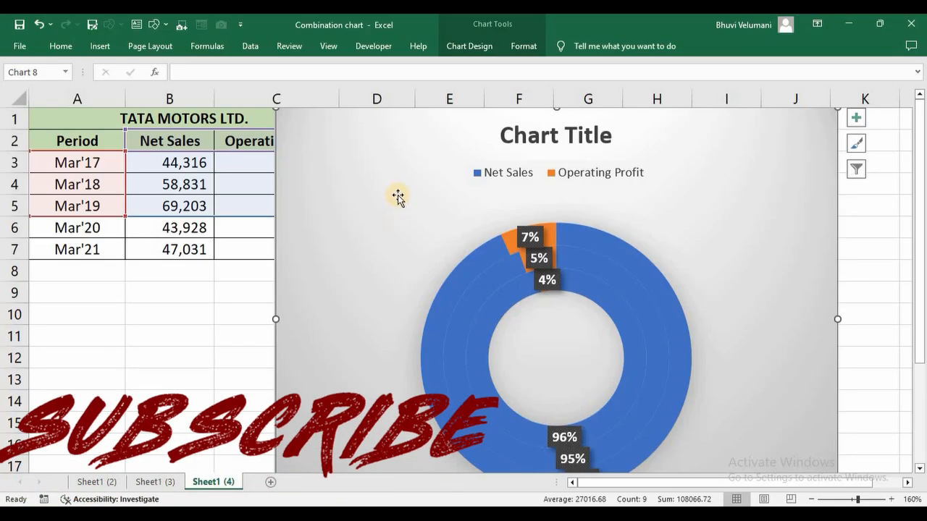
pyautogui.scroll(-2, 398, 196)
pyautogui.scroll(2, 399, 196)
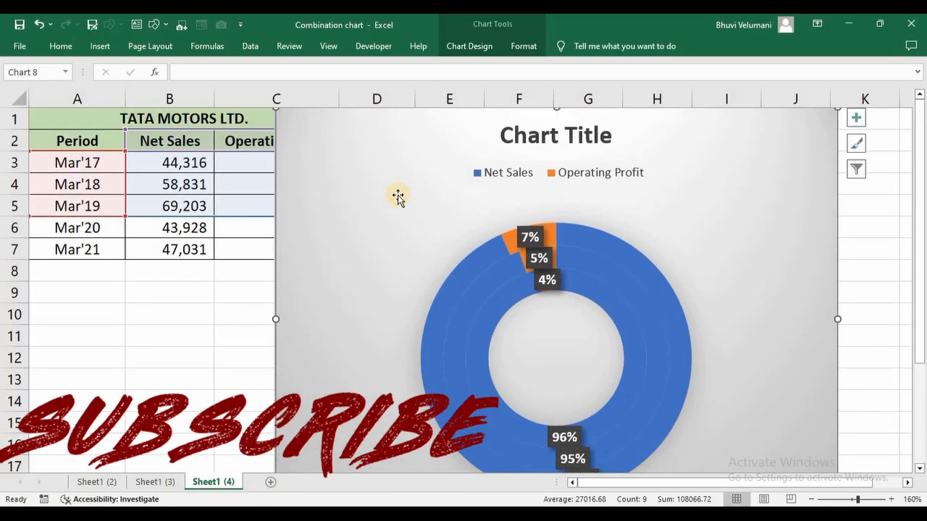